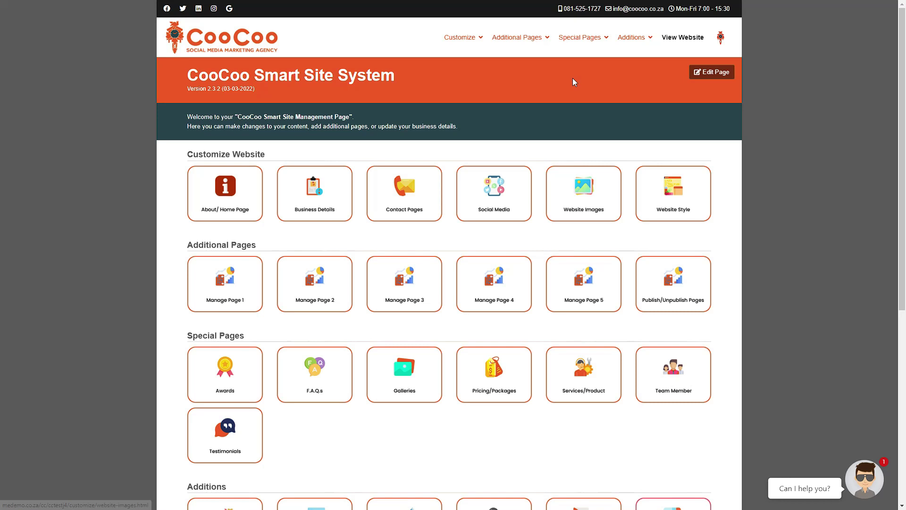
Open the Team Member tile under Special Pages on the dashboard.
mouse_move(583, 37)
click(578, 129)
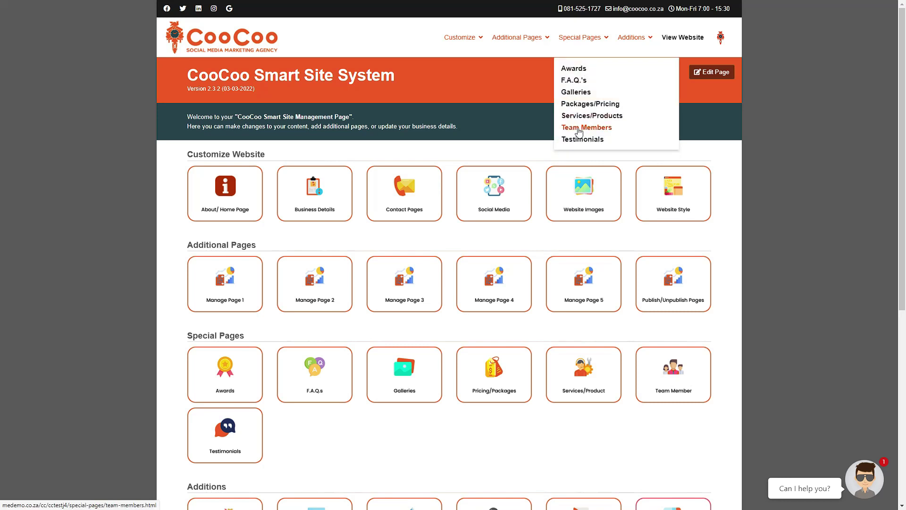
Choose Manage Team Members Page with the 'Add up to 6 Large Bios - Horizontally' layout.
click(667, 375)
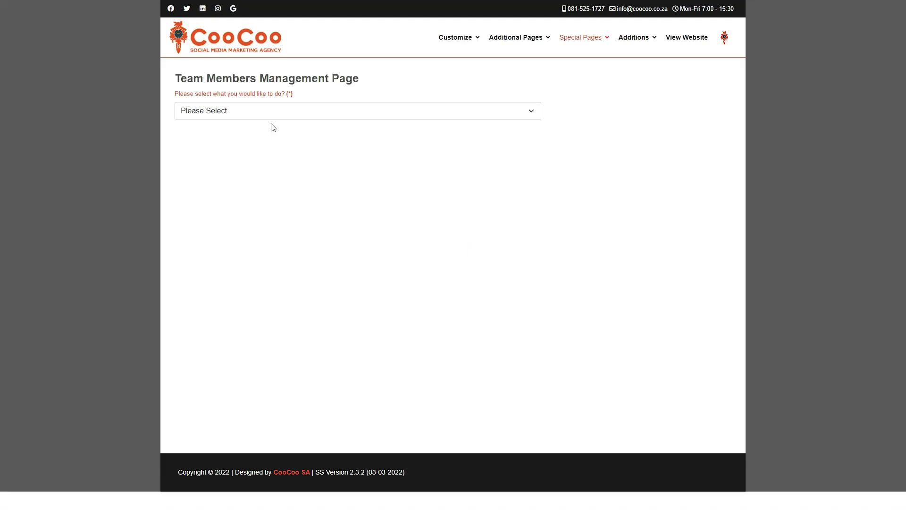
click(272, 114)
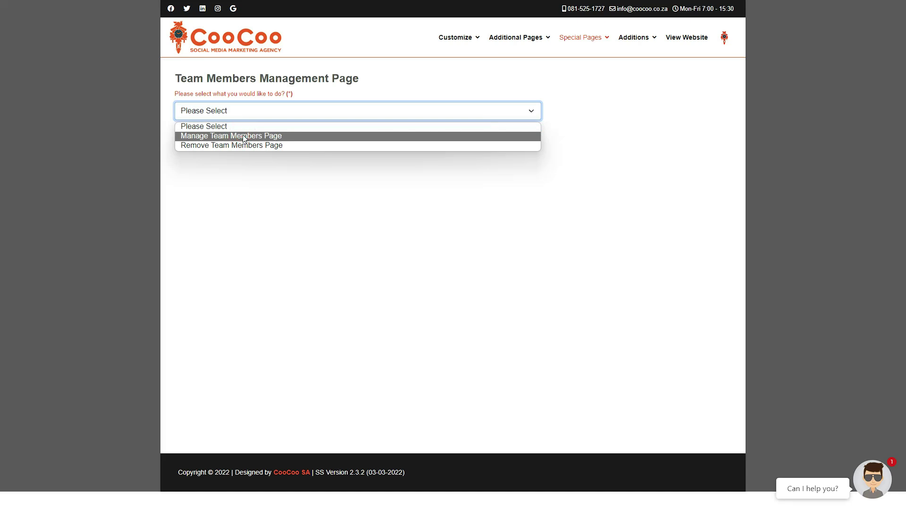
click(243, 137)
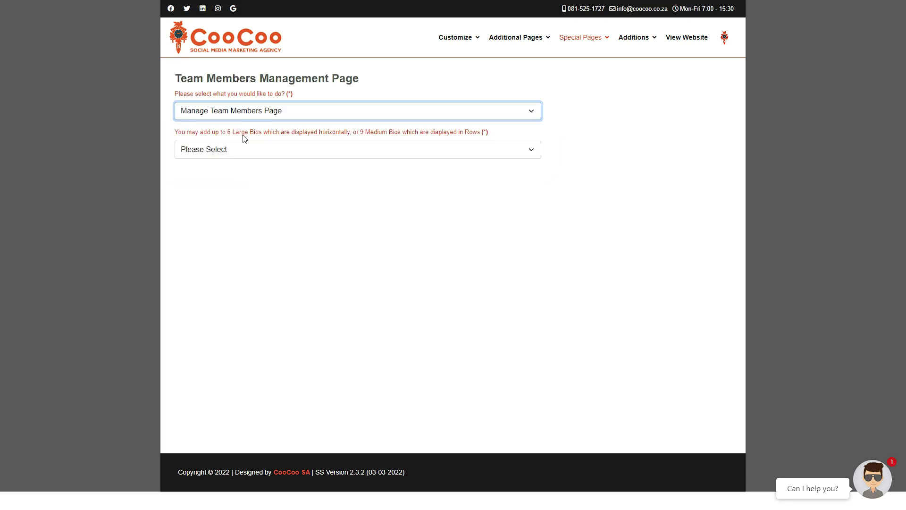
click(245, 150)
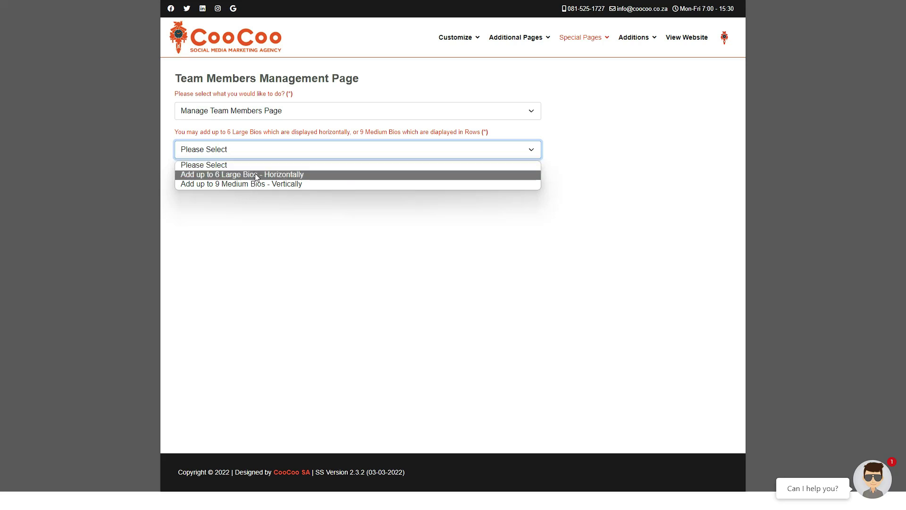
key(Up)
key(Up)
click(257, 175)
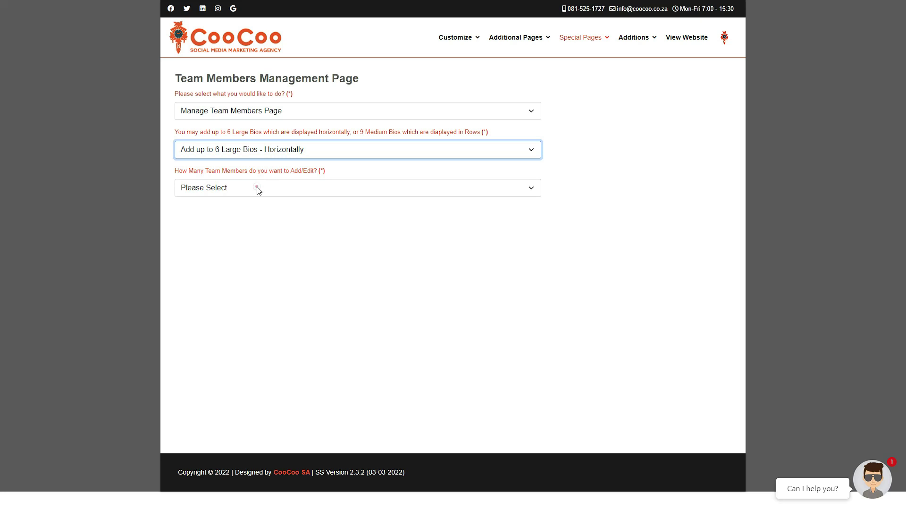
Select '3 Team Members' in the How Many Team Members dropdown.
click(258, 190)
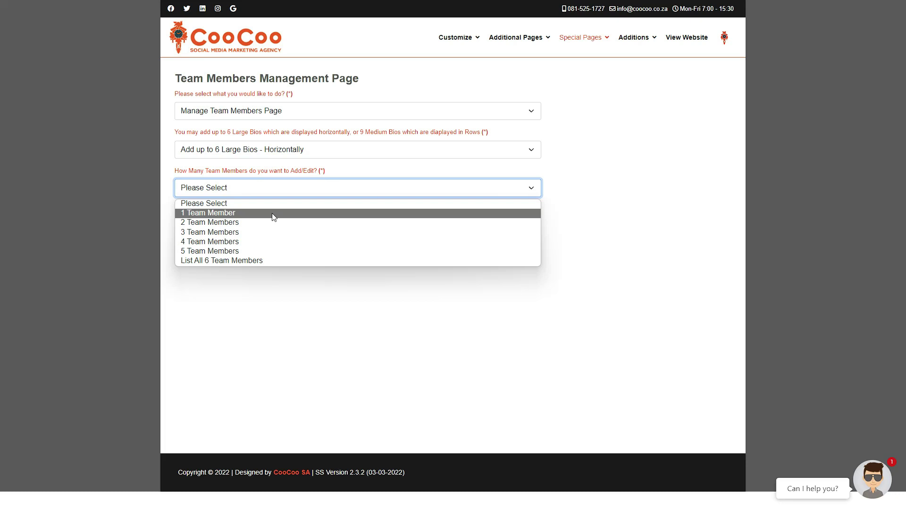
click(242, 232)
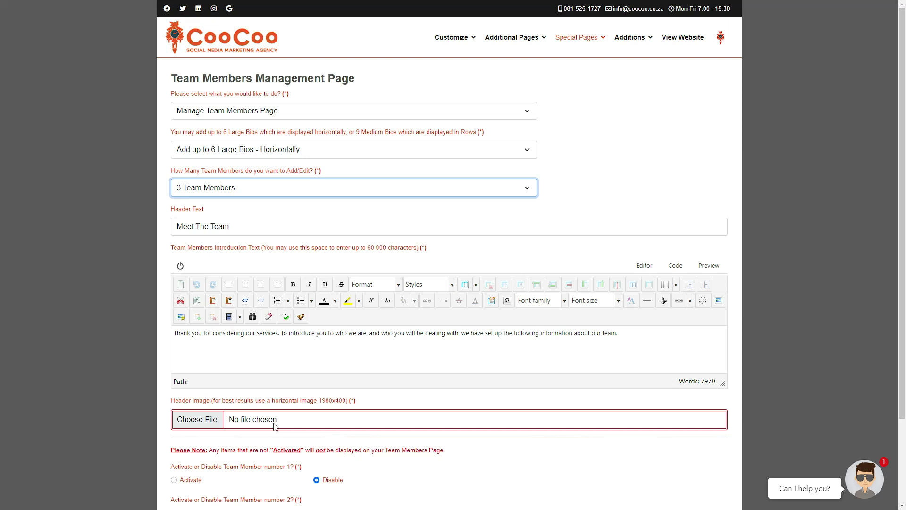
mouse_move(449, 419)
scroll(892, 247, down, 3)
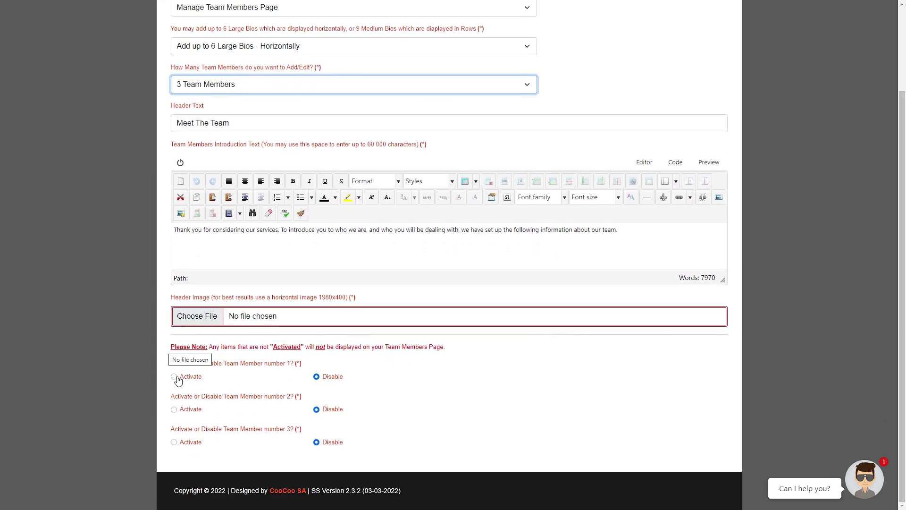
Activate Team Member 1 and review its required email, title and name fields.
click(177, 379)
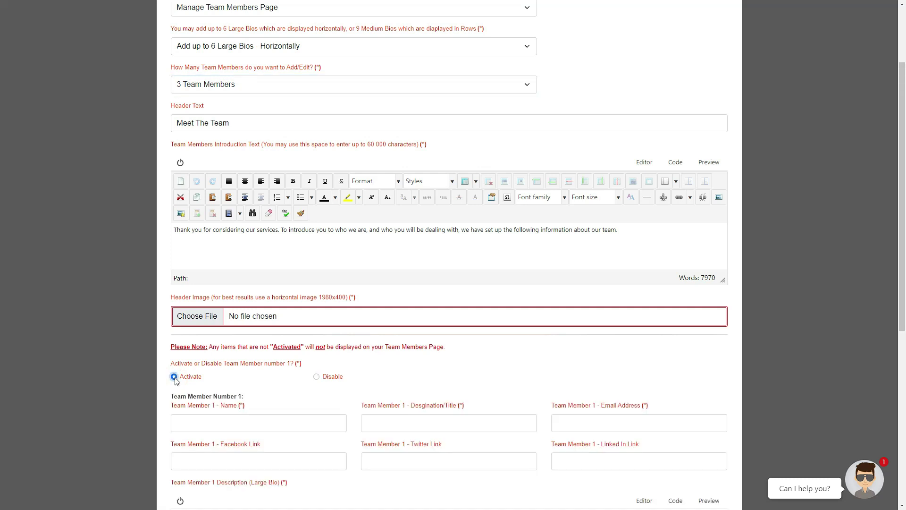
scroll(177, 380, down, 3)
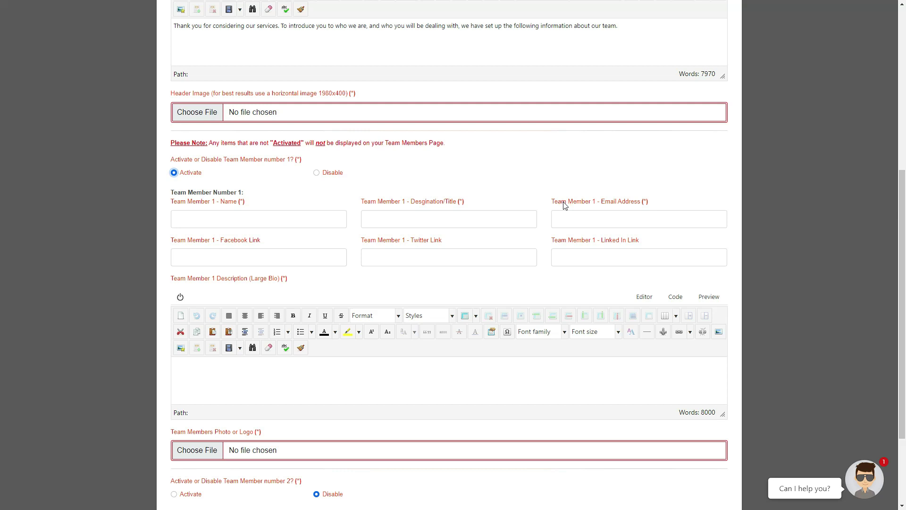
double_click(651, 202)
double_click(461, 202)
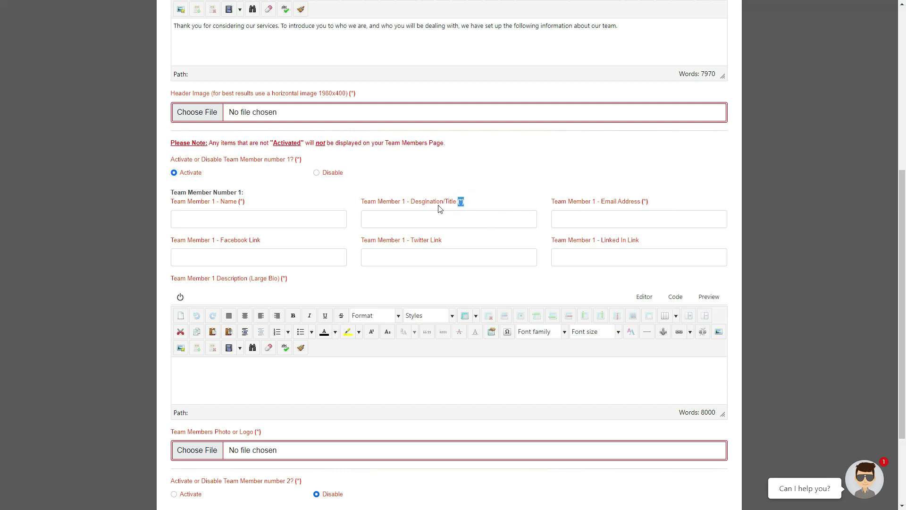
double_click(242, 202)
key(Tab)
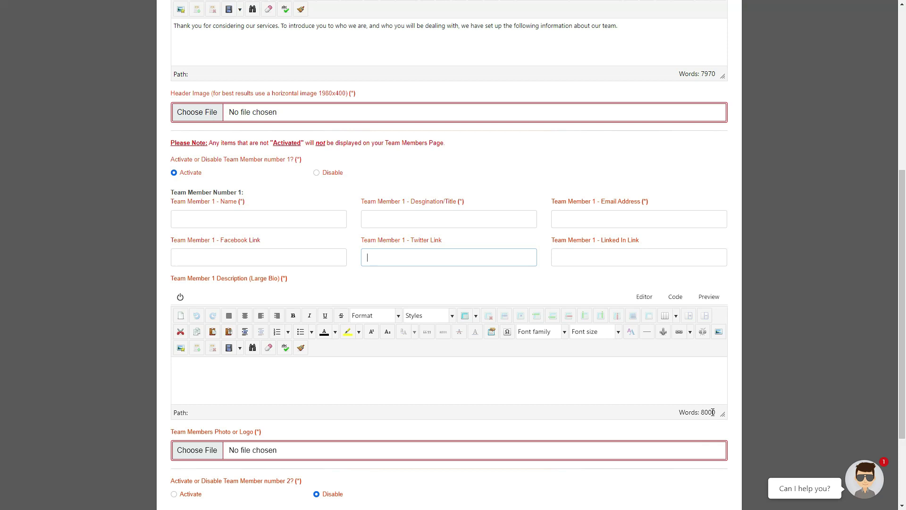
scroll(886, 298, down, 3)
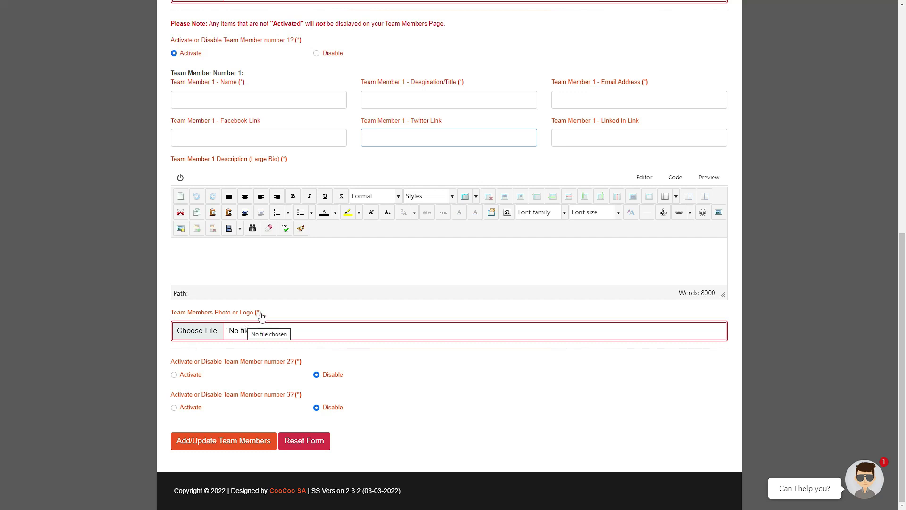
Review Team Member 1's required photo or logo upload field.
click(257, 314)
double_click(257, 314)
click(228, 327)
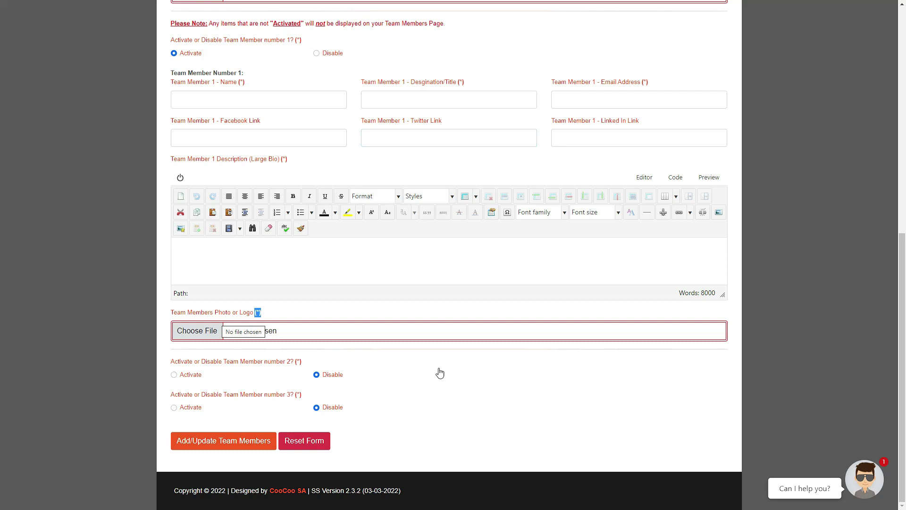
scroll(160, 386, up, 6)
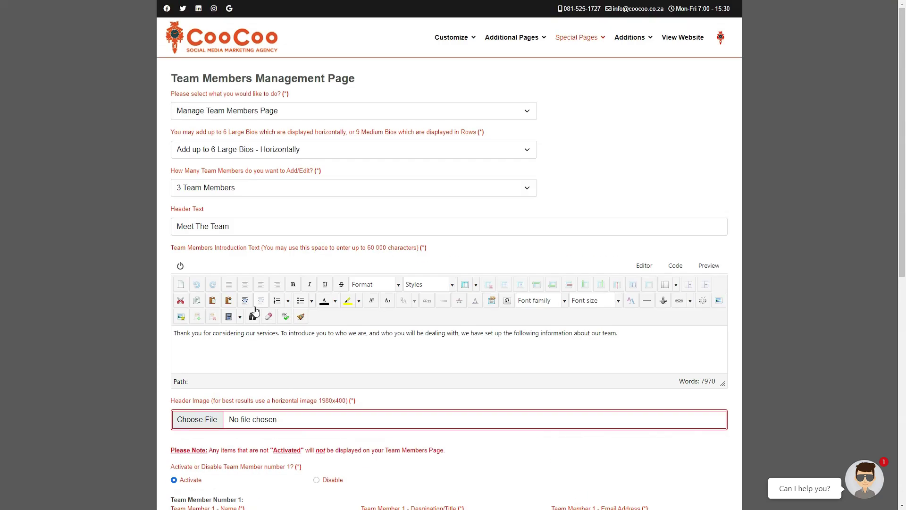
Switch the layout to 'Add up to 9 Medium Bios - Vertically' with 3 Team Members.
click(278, 156)
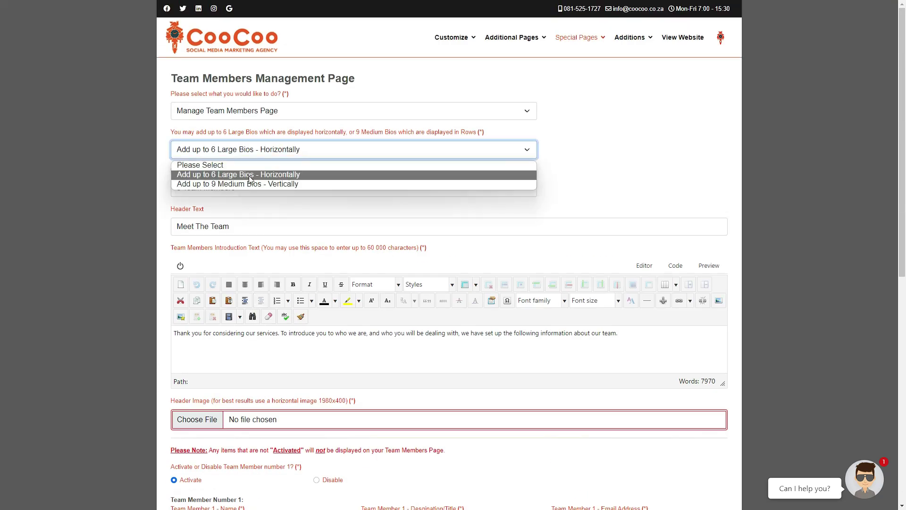
click(249, 184)
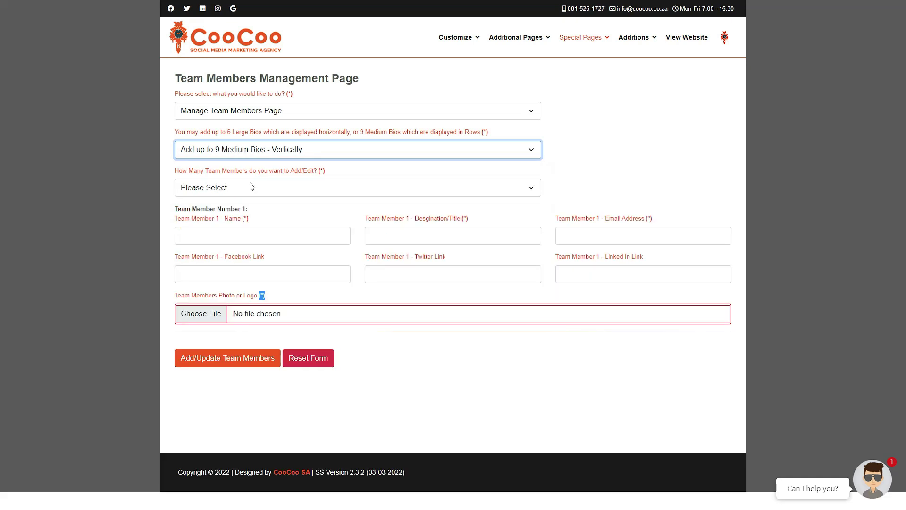
click(247, 187)
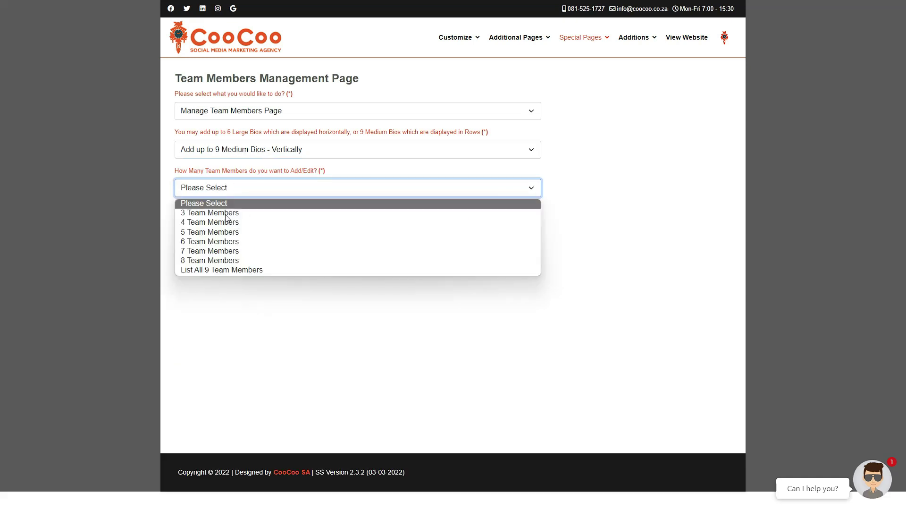
click(329, 257)
scroll(330, 257, down, 1)
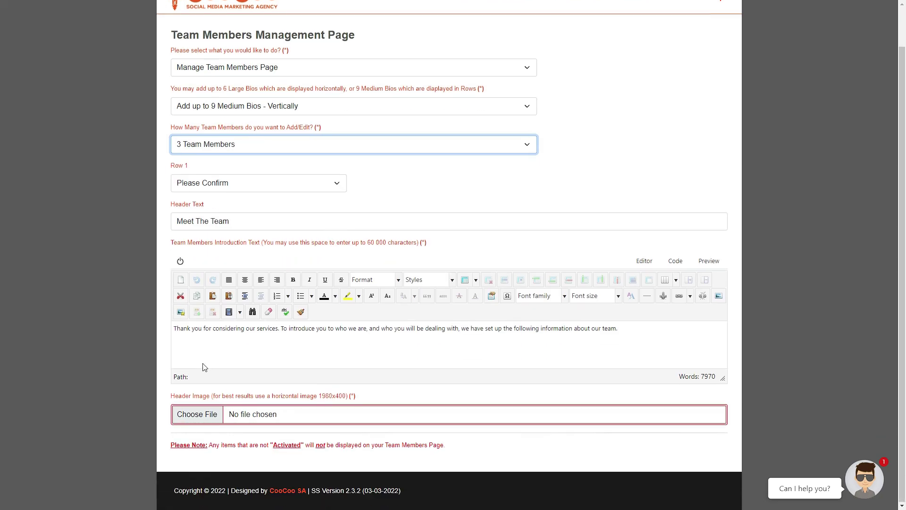
Set the Row 1 arrangement to 1 - 2 - 3.
click(227, 183)
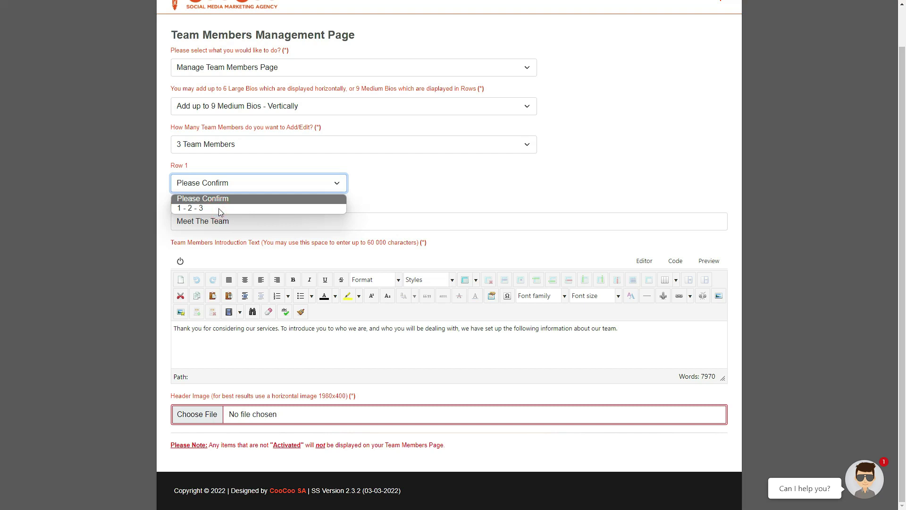
key(Escape)
key(Down)
scroll(245, 435, down, 4)
scroll(253, 420, down, 4)
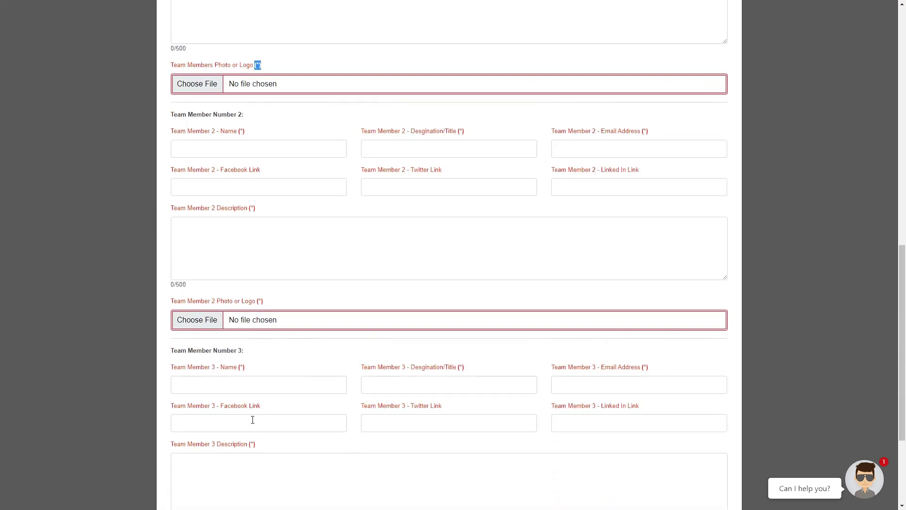
scroll(283, 359, down, 3)
scroll(283, 361, up, 2)
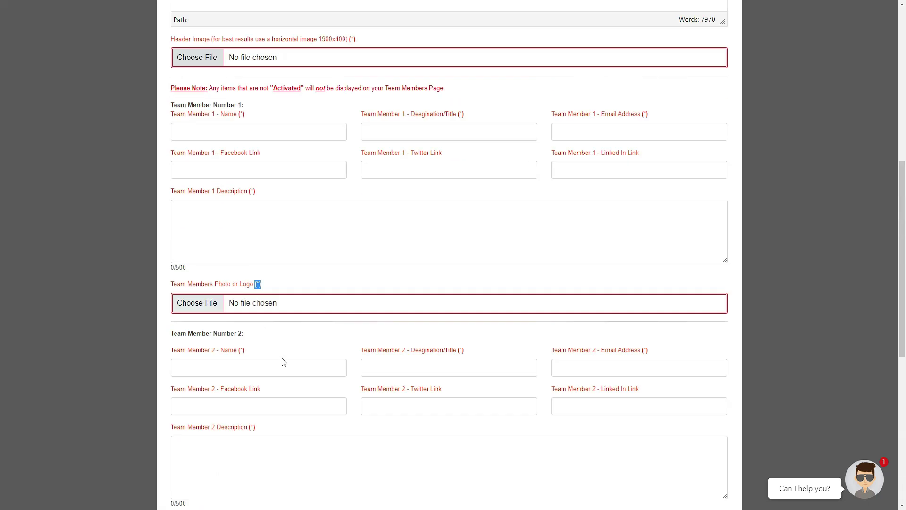
scroll(282, 361, up, 6)
scroll(283, 361, up, 2)
scroll(282, 363, down, 1)
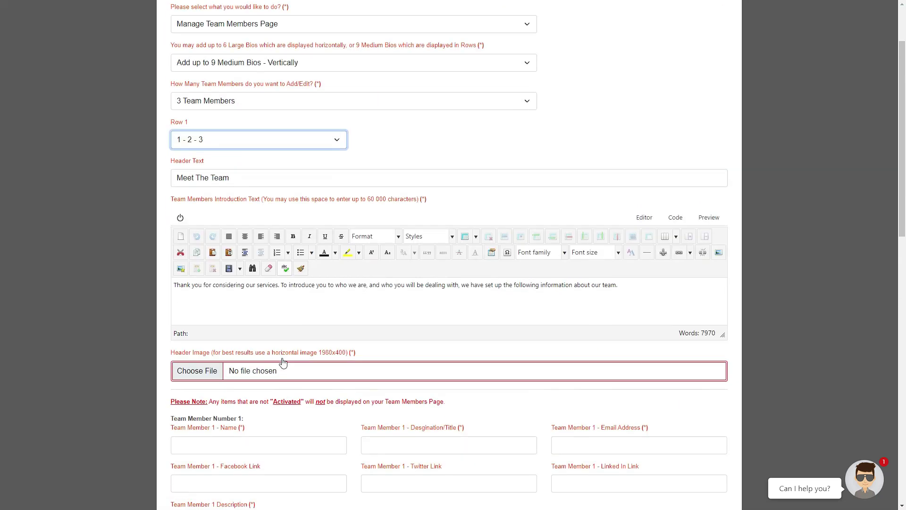
scroll(283, 363, down, 3)
scroll(283, 362, down, 3)
scroll(282, 363, down, 3)
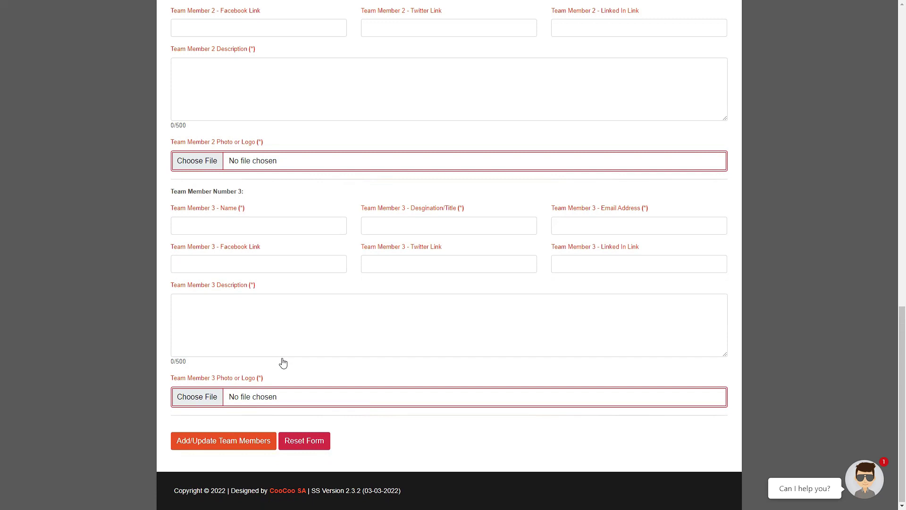
Submit the three-member form with Add/Update Team Members.
click(232, 444)
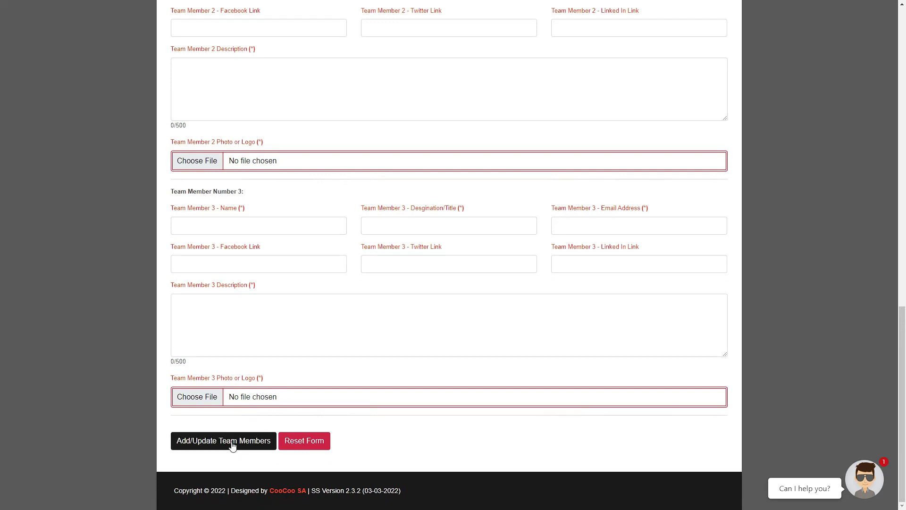